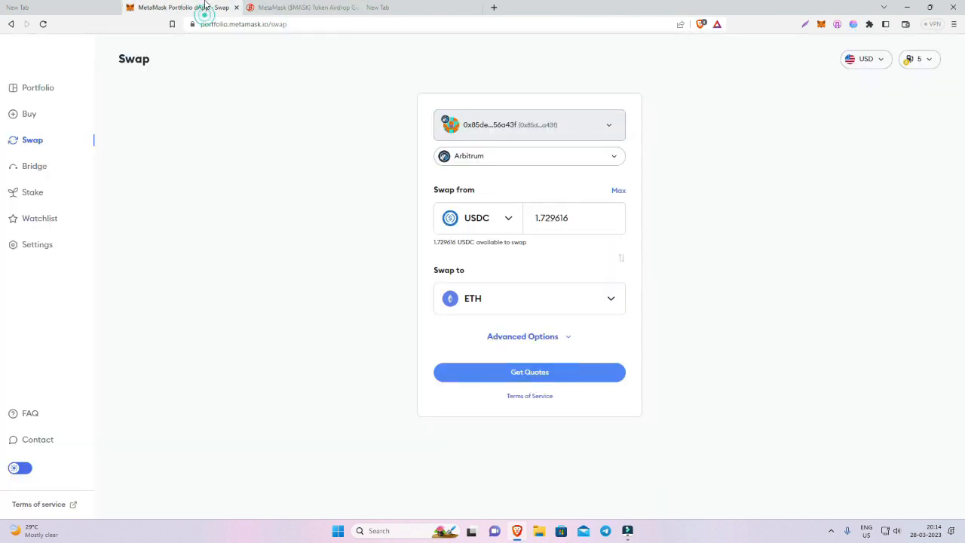
Step: Look through the MetaMask Portfolio's Buy, Swap, Bridge, Stake and Watchlist pages, finishing on the Swap page
left_click(184, 8)
left_click(30, 117)
left_click(32, 142)
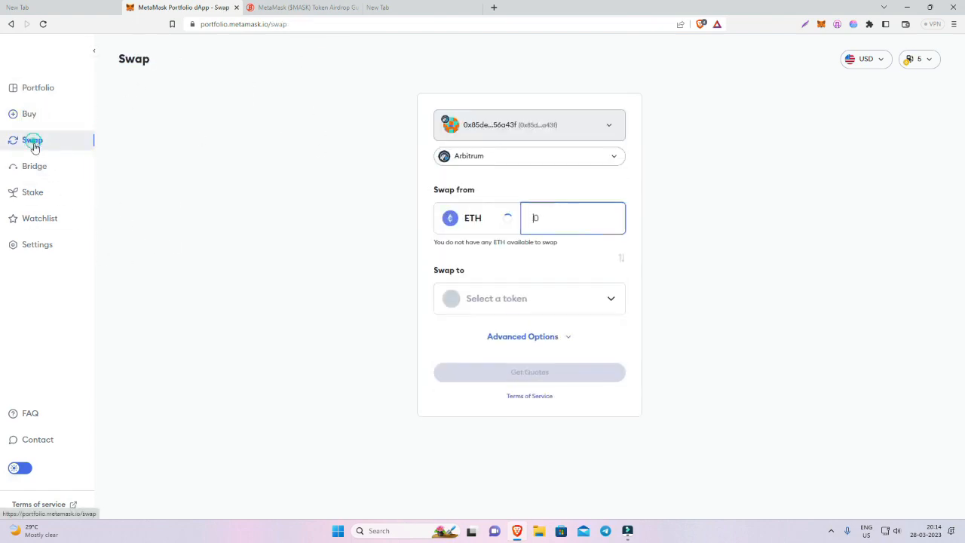
left_click(31, 168)
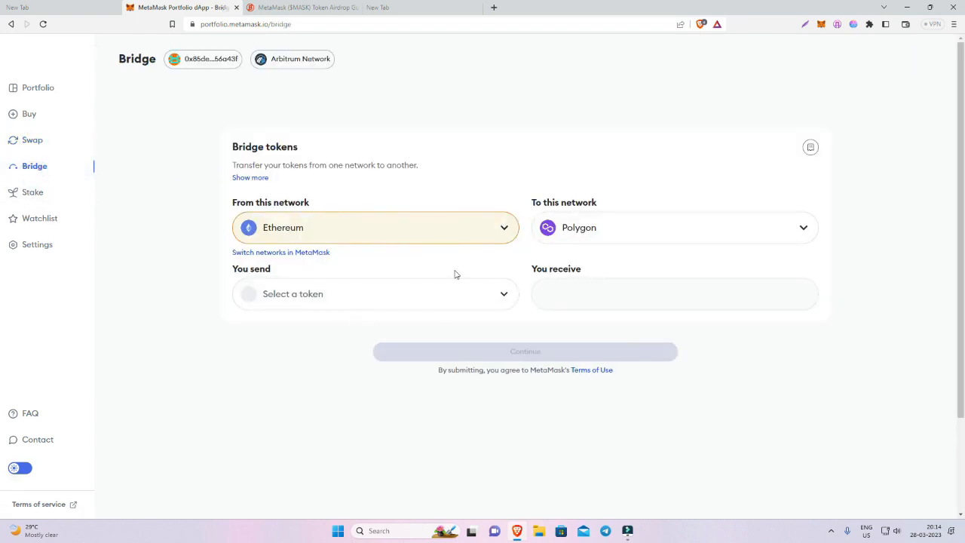
left_click(41, 197)
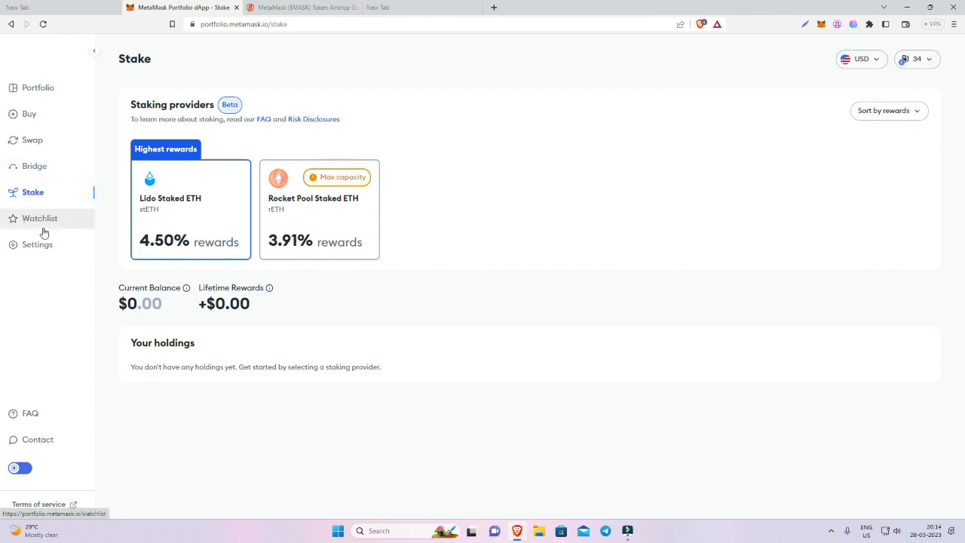
left_click(44, 228)
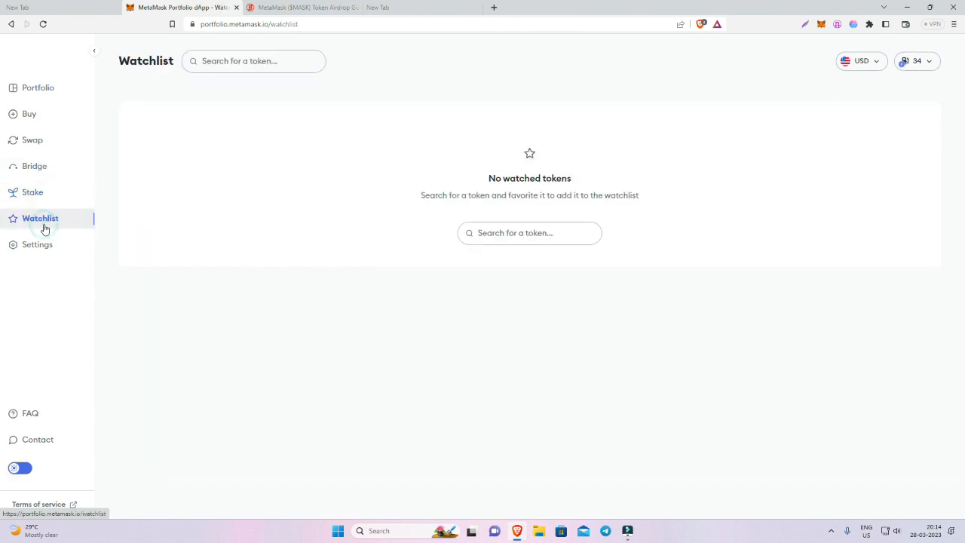
left_click(36, 170)
left_click(39, 145)
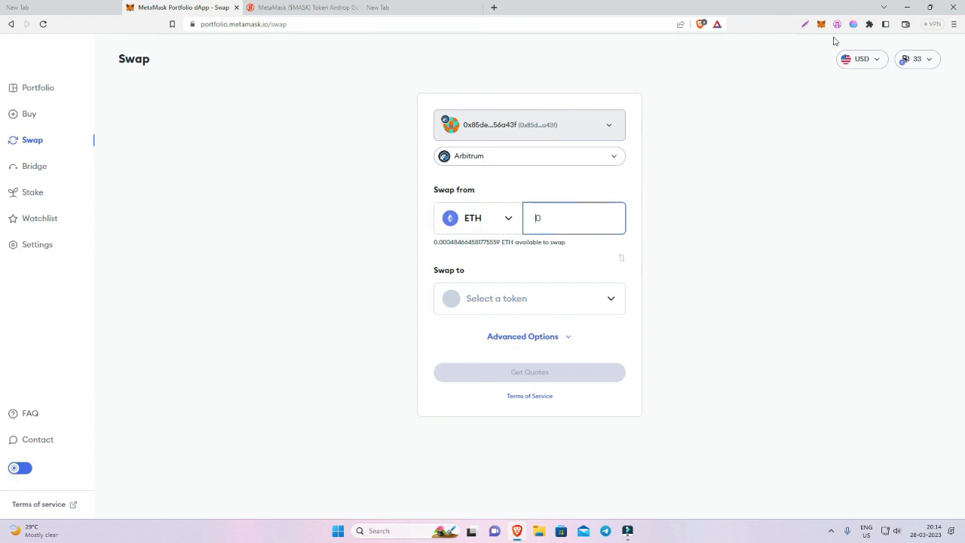
Step: Open the MetaMask wallet extension and switch its network to Ethereum Mainnet
left_click(868, 25)
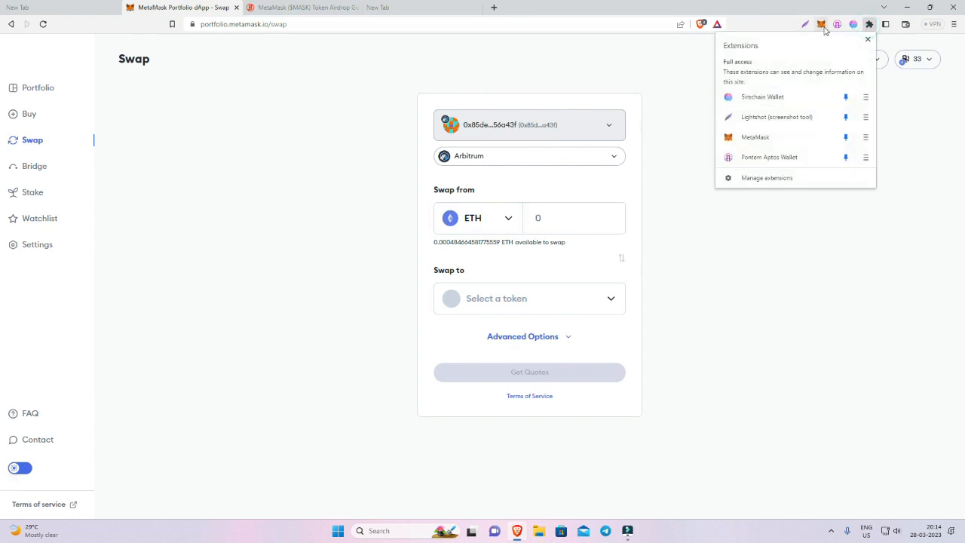
left_click(674, 77)
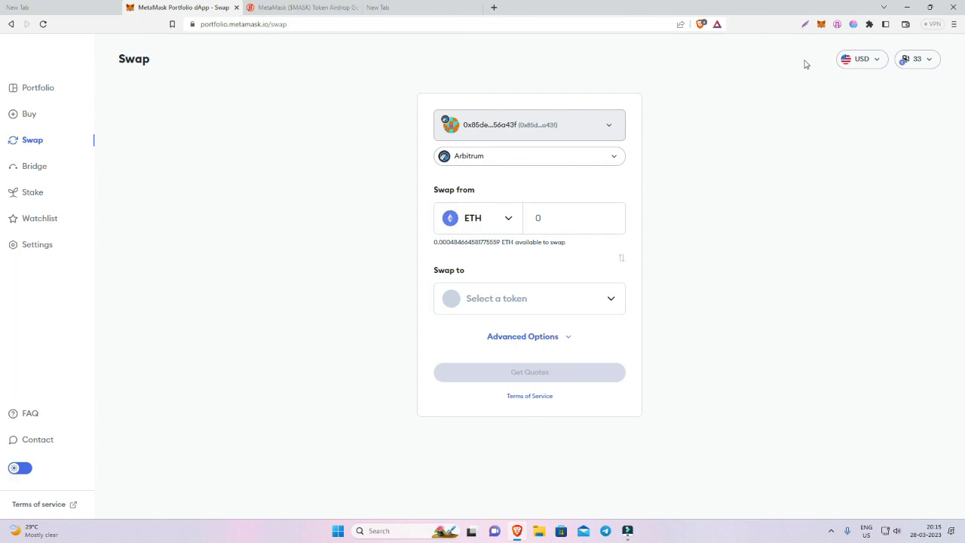
left_click(820, 26)
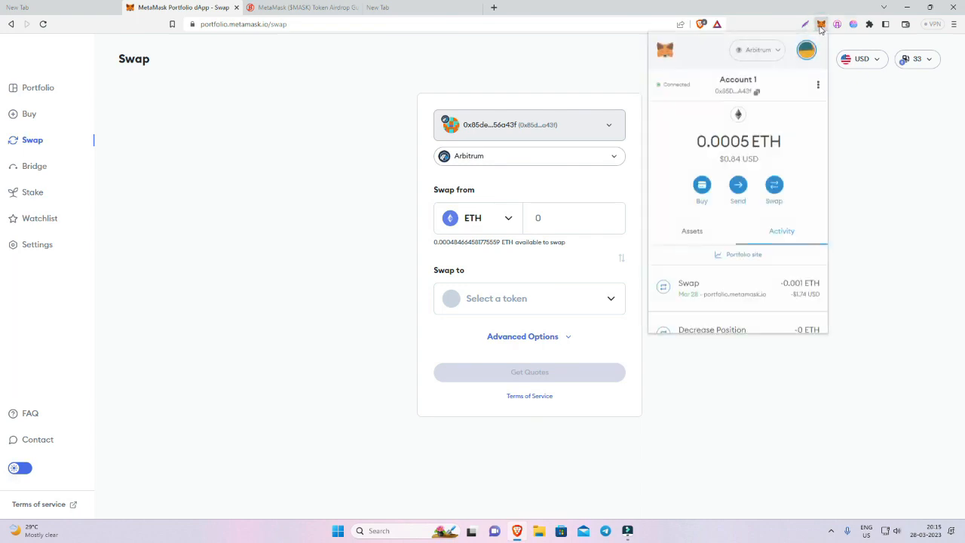
left_click(768, 49)
left_click(746, 123)
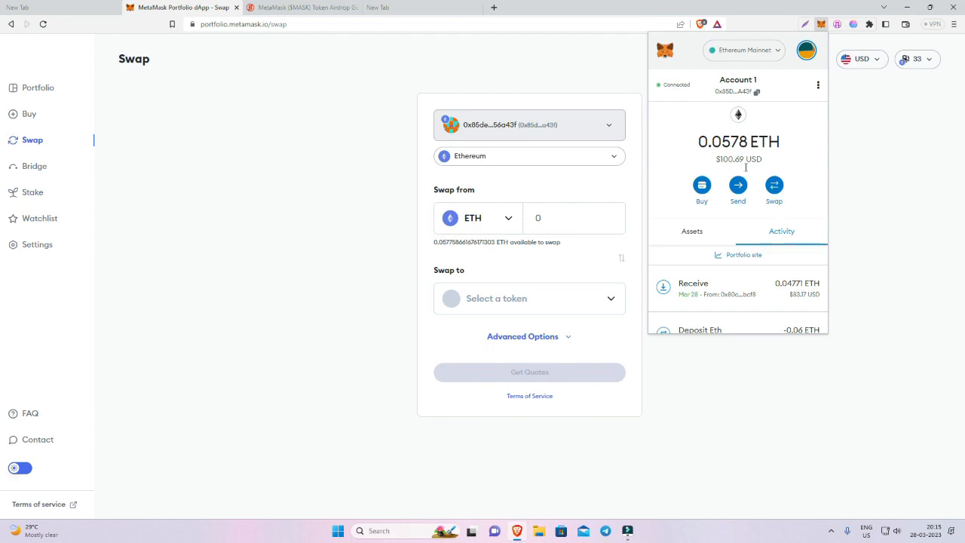
Step: Look through the networks configured in the wallet, then close the wallet without changing the network
left_click(776, 52)
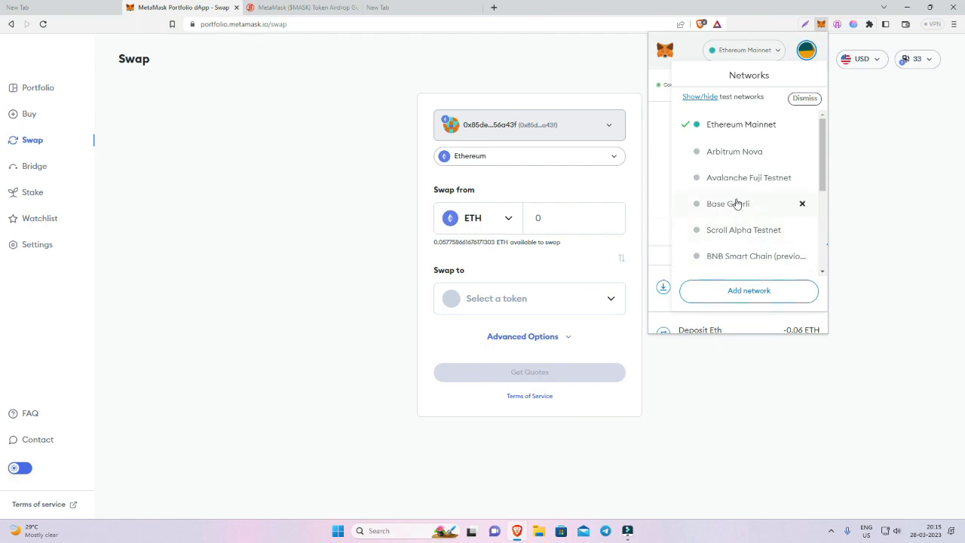
scroll(737, 226, "down", 2)
scroll(737, 218, "up", 1)
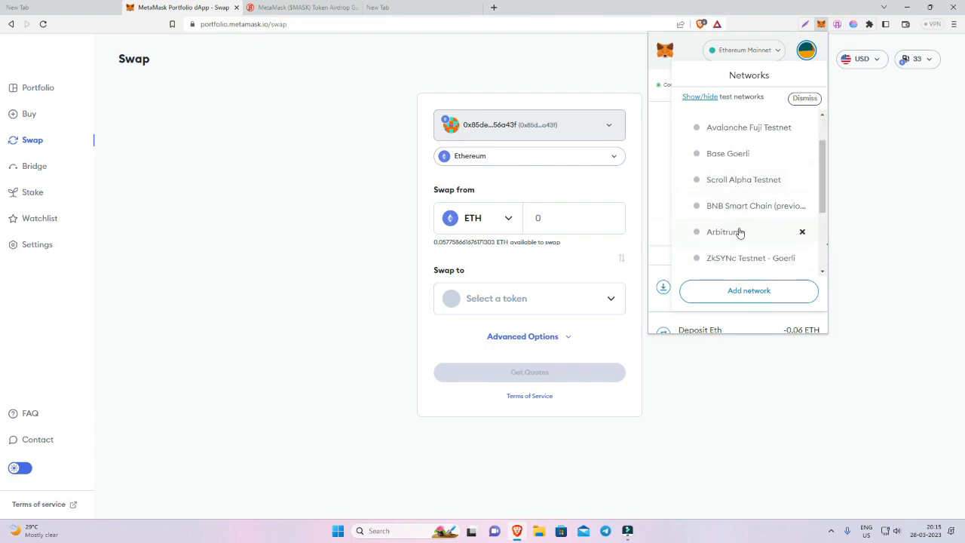
left_click(857, 175)
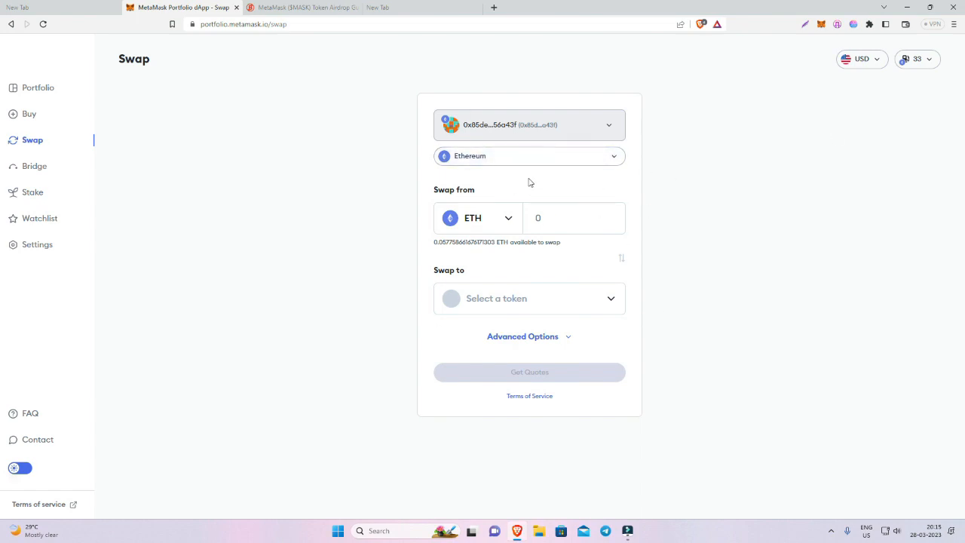
Step: Check which networks the swap form offers, leaving the current selection in place
left_click(551, 160)
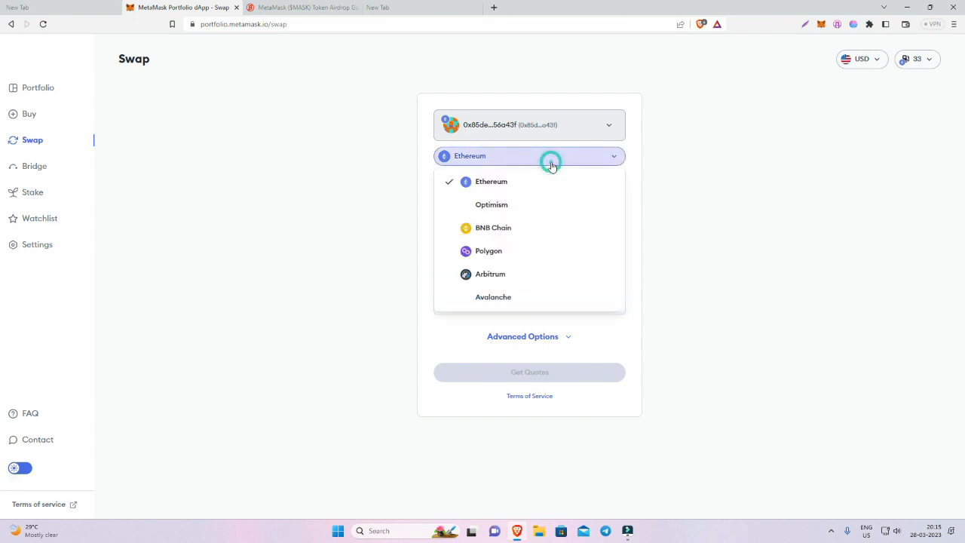
left_click(756, 154)
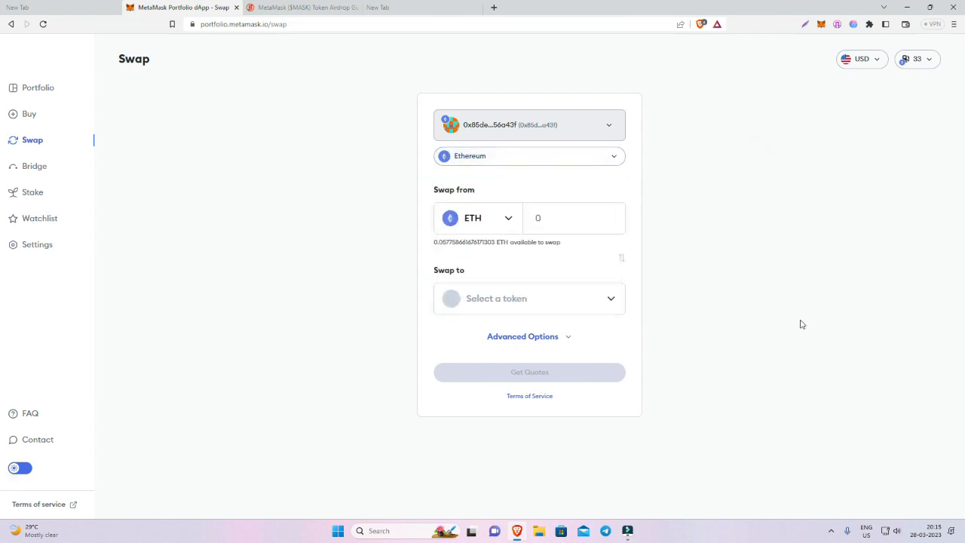
left_click(602, 162)
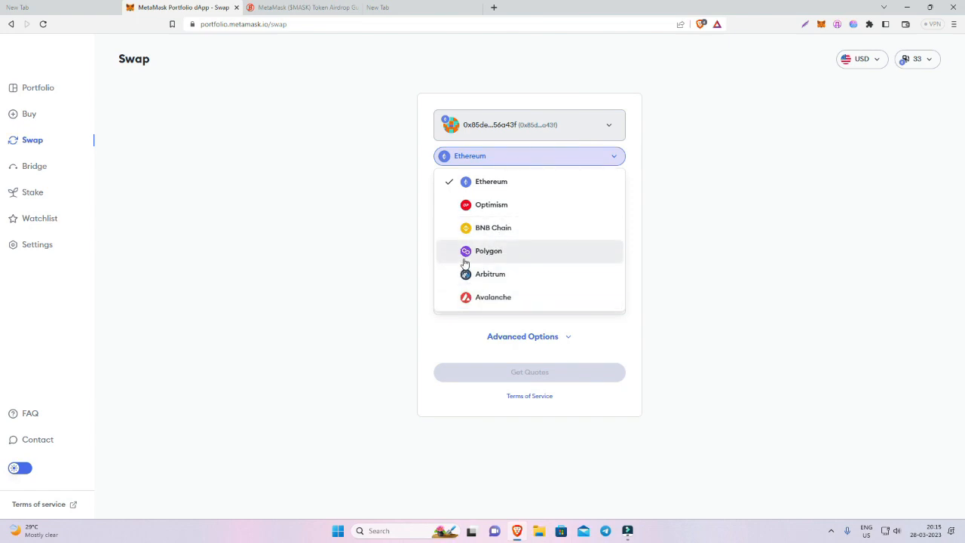
left_click(357, 235)
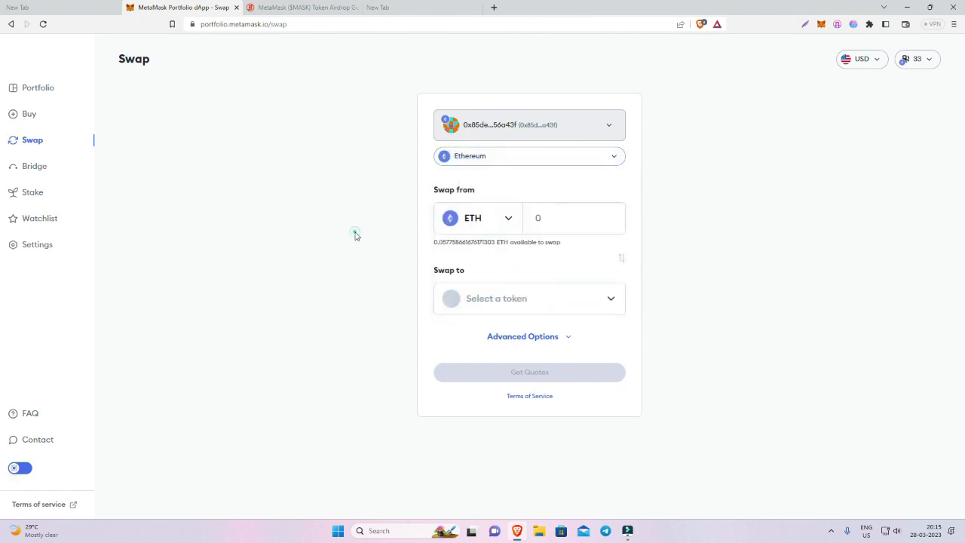
Step: Reopen the wallet extension and switch its network to BNB Smart Chain
left_click(821, 24)
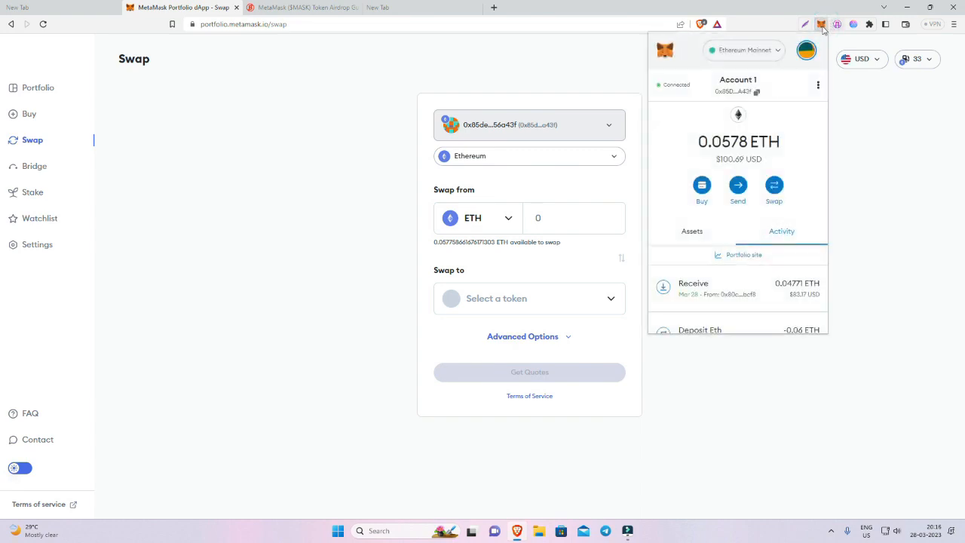
left_click(818, 85)
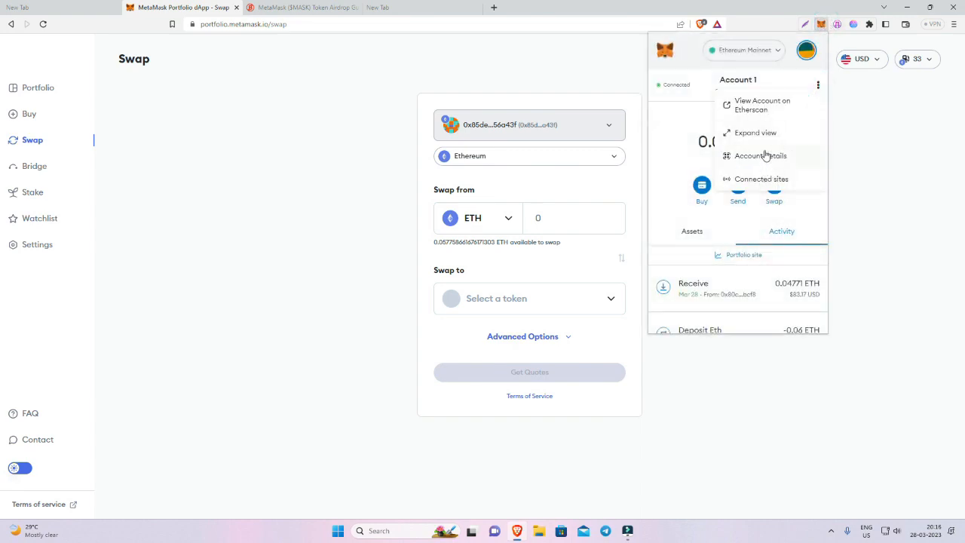
left_click(806, 54)
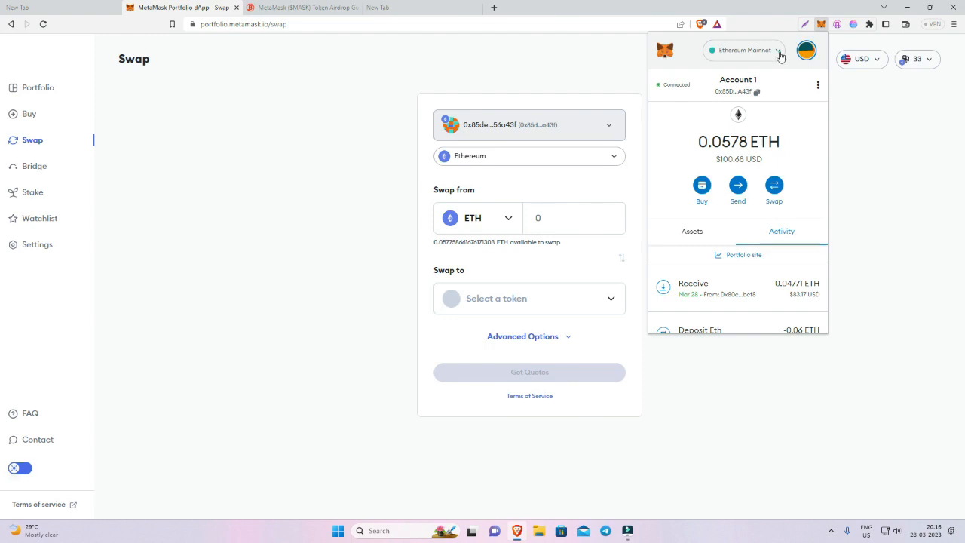
left_click(778, 52)
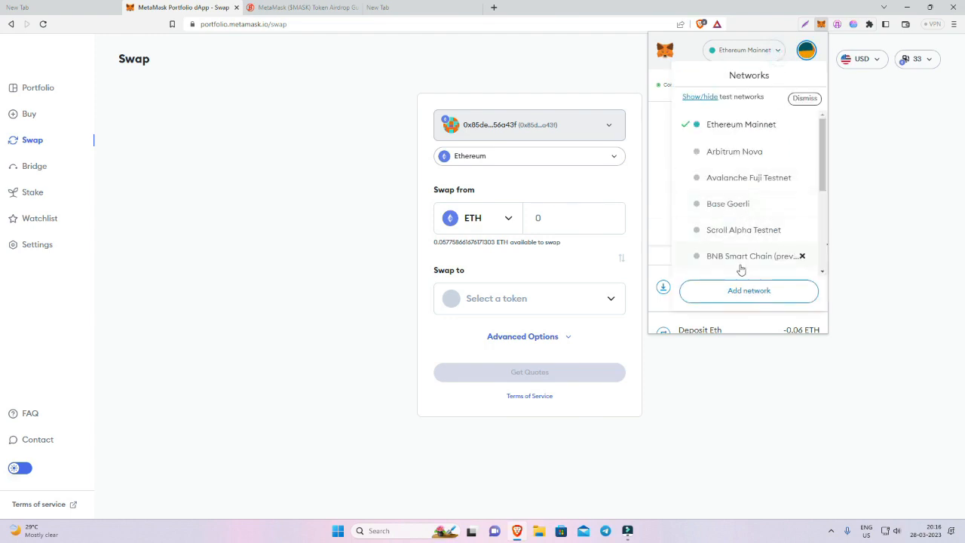
scroll(743, 226, "down", 1)
left_click(755, 212)
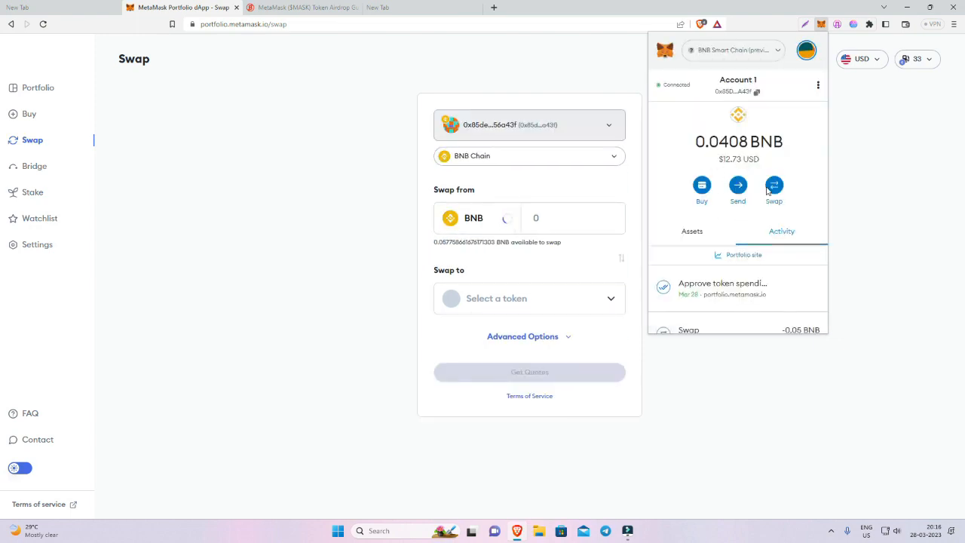
Step: Switch the wallet's network to Arbitrum
left_click(777, 53)
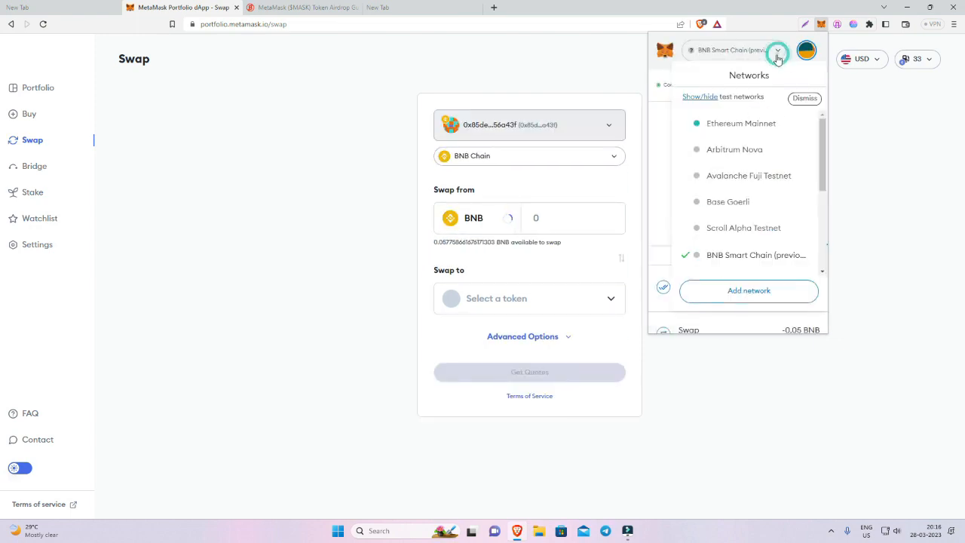
scroll(740, 226, "down", 1)
scroll(742, 236, "down", 1)
left_click(732, 232)
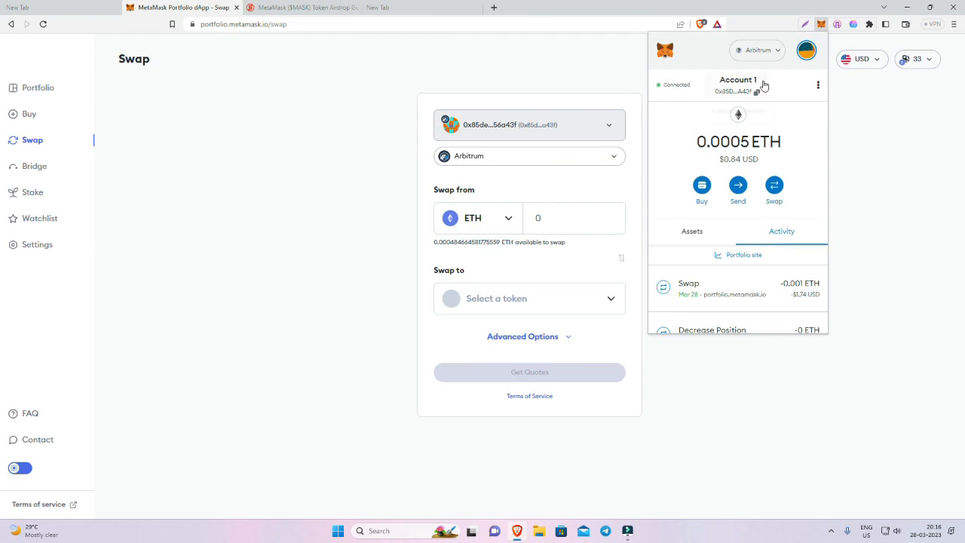
Step: Review the wallet's network list and the account's balance on Arbitrum, then close the wallet
left_click(775, 56)
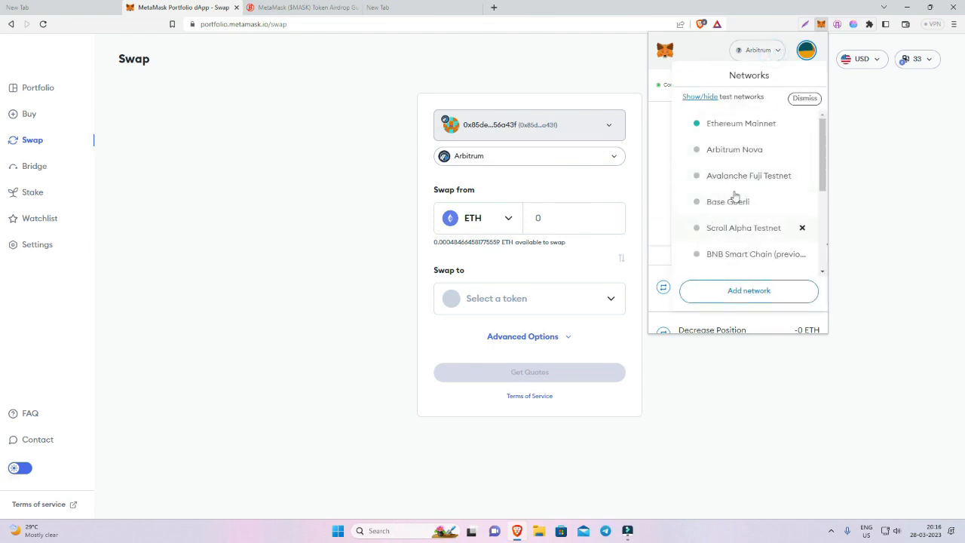
left_click(662, 183)
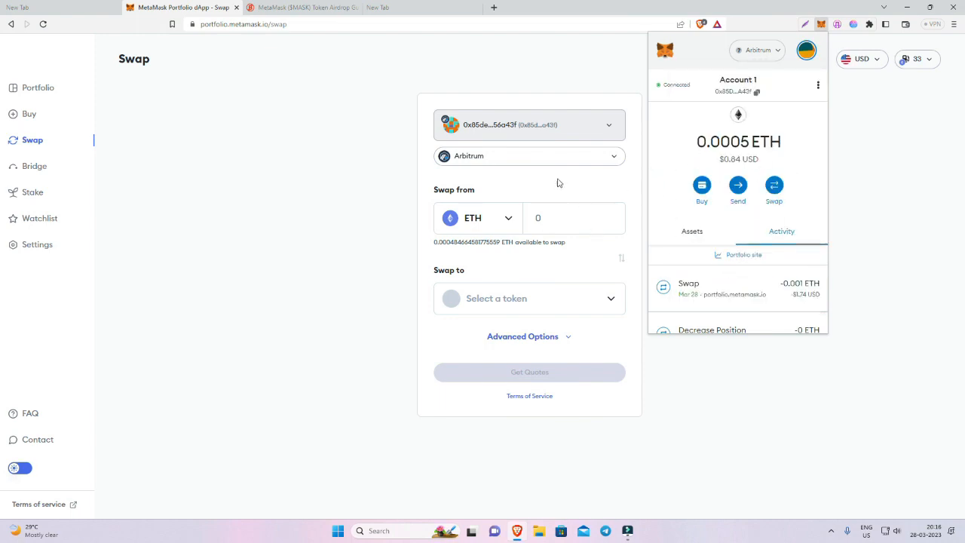
left_click(773, 57)
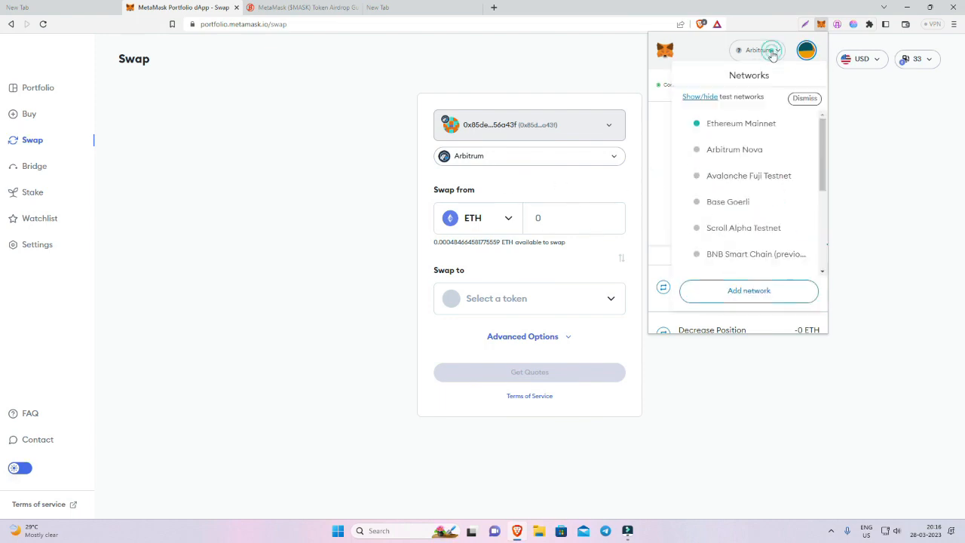
left_click(897, 163)
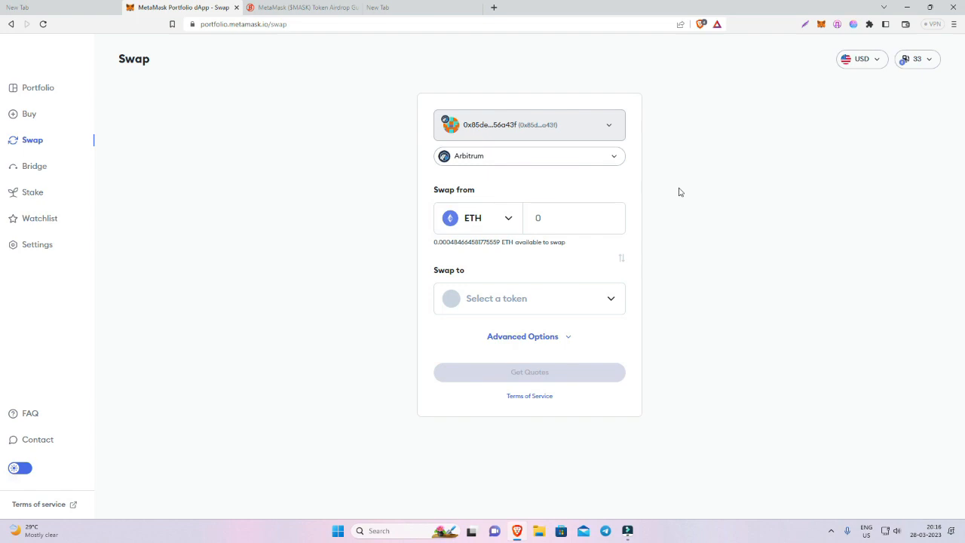
left_click(821, 24)
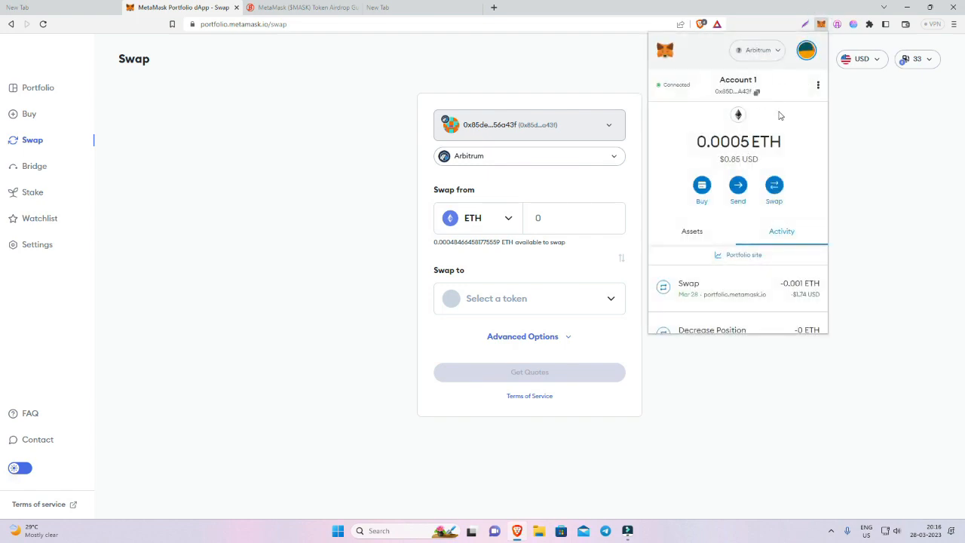
left_click(858, 147)
Step: Set the swap form's network to BNB Chain and approve the network switch in the MetaMask notification
left_click(497, 159)
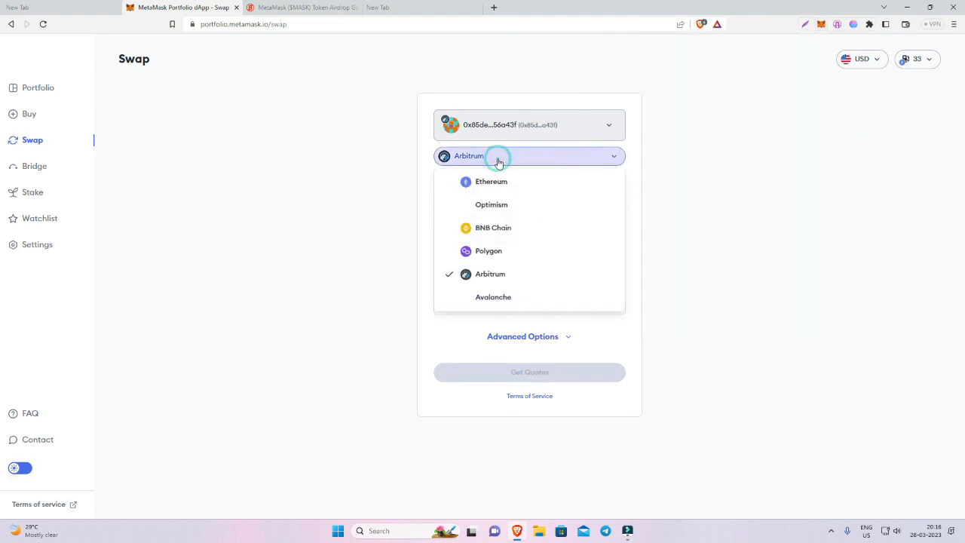
left_click(564, 183)
left_click(482, 159)
left_click(497, 229)
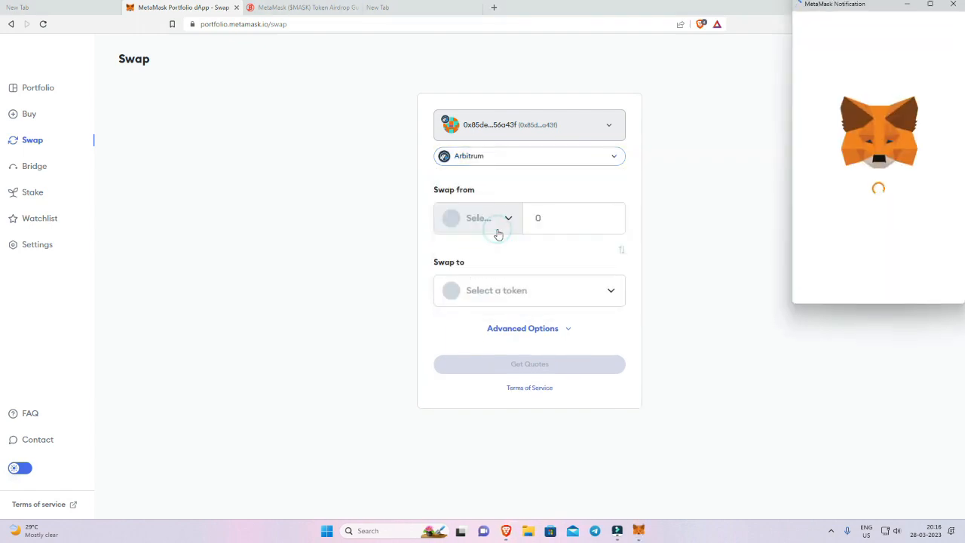
left_click(924, 285)
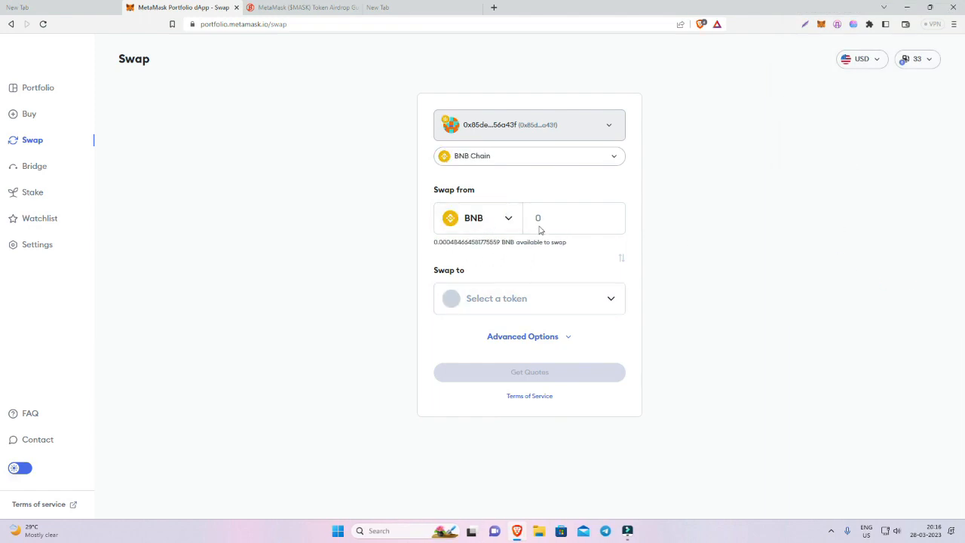
Step: Choose CAKE as the token to swap from and BNB as the token to swap to
left_click(506, 222)
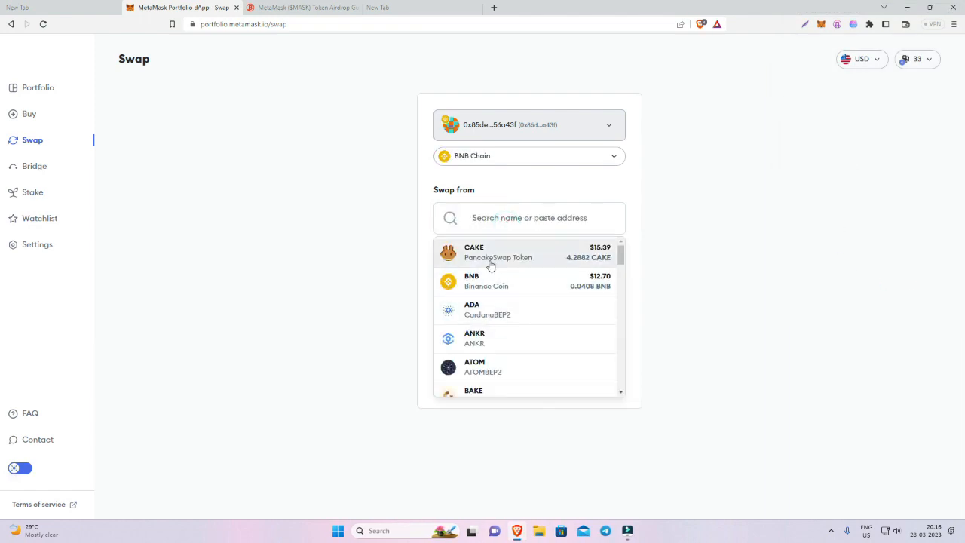
left_click(490, 260)
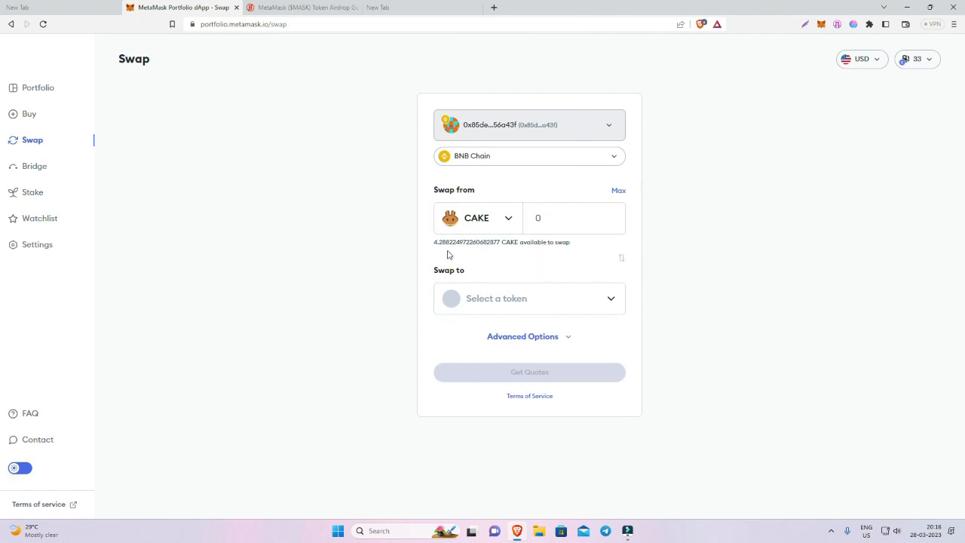
left_click(548, 305)
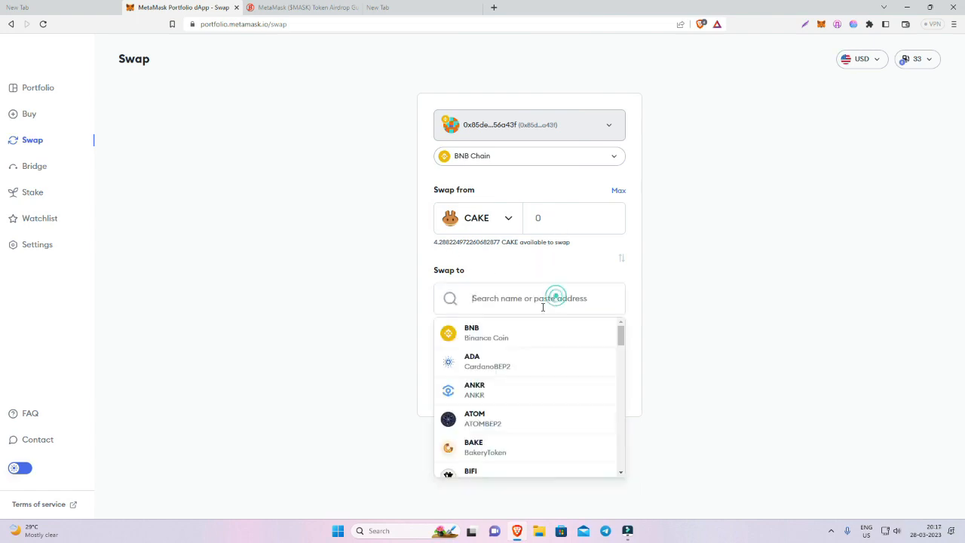
left_click(491, 339)
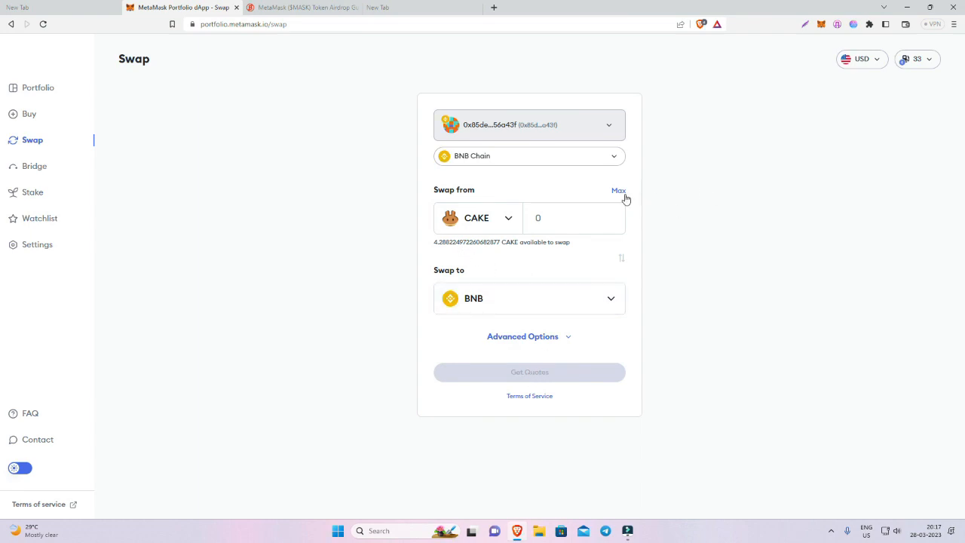
Step: Get quotes for swapping the maximum CAKE balance to BNB, then submit the swap and confirm it in the MetaMask notification
left_click(619, 190)
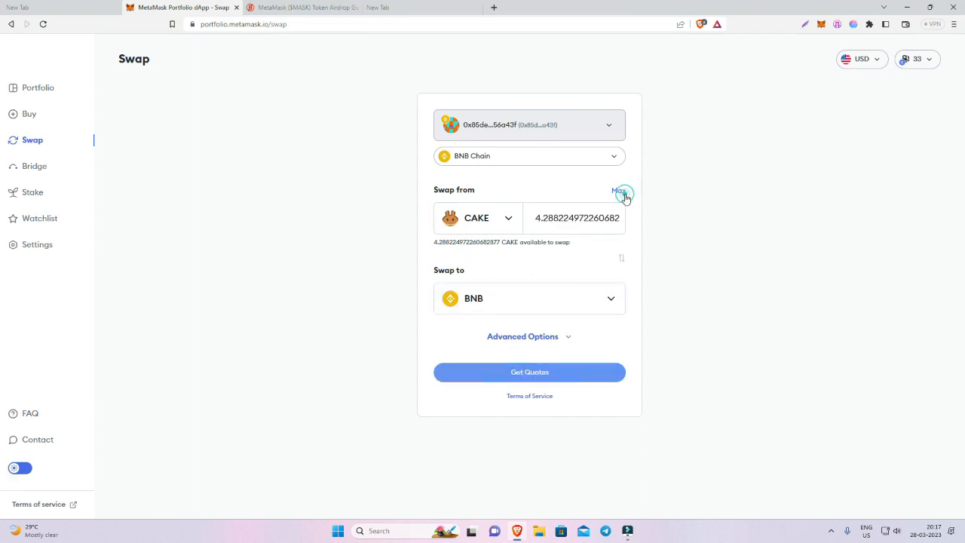
left_click(532, 374)
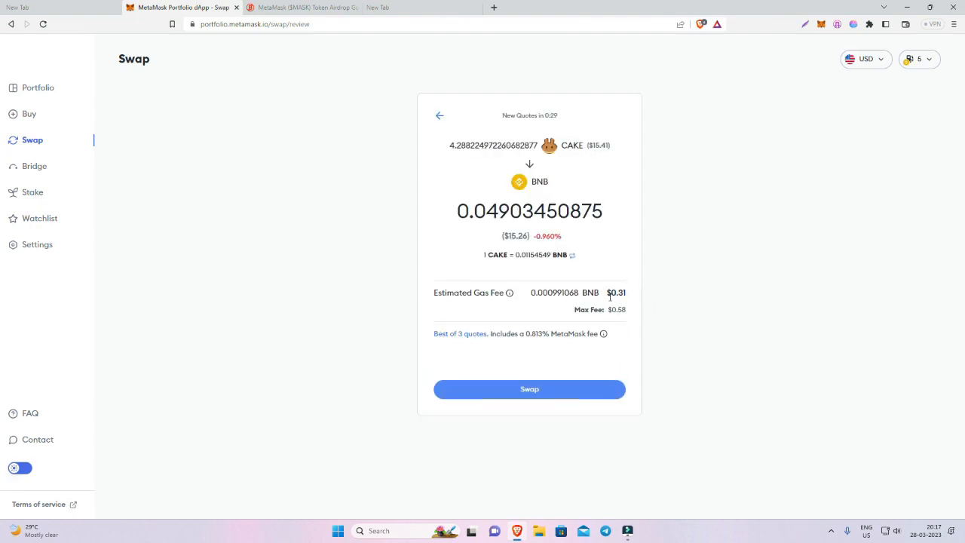
left_click_drag(605, 297, 638, 297)
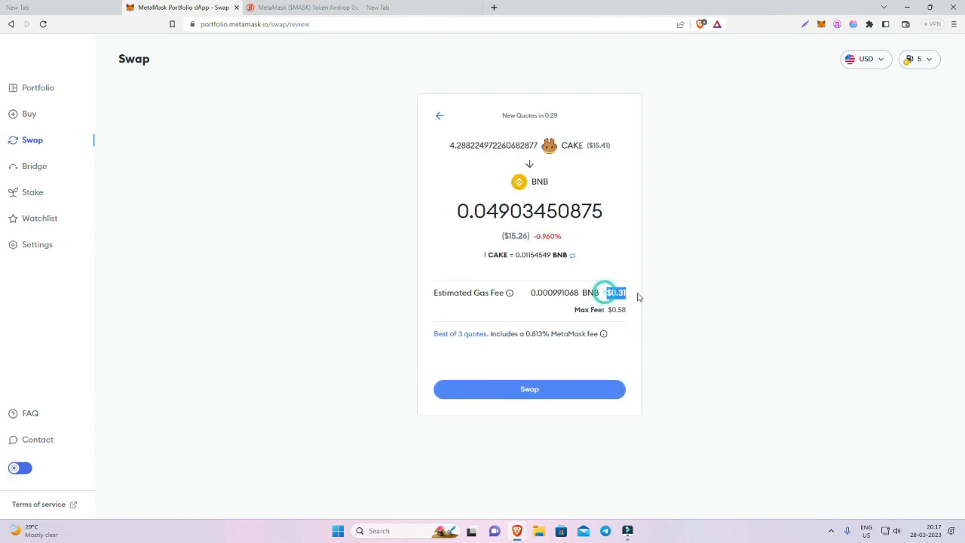
left_click(531, 393)
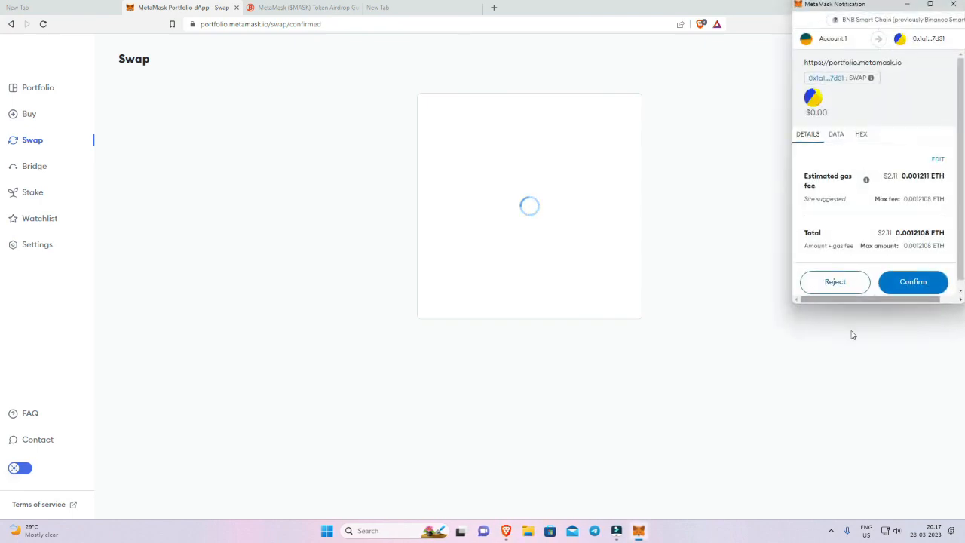
left_click(912, 282)
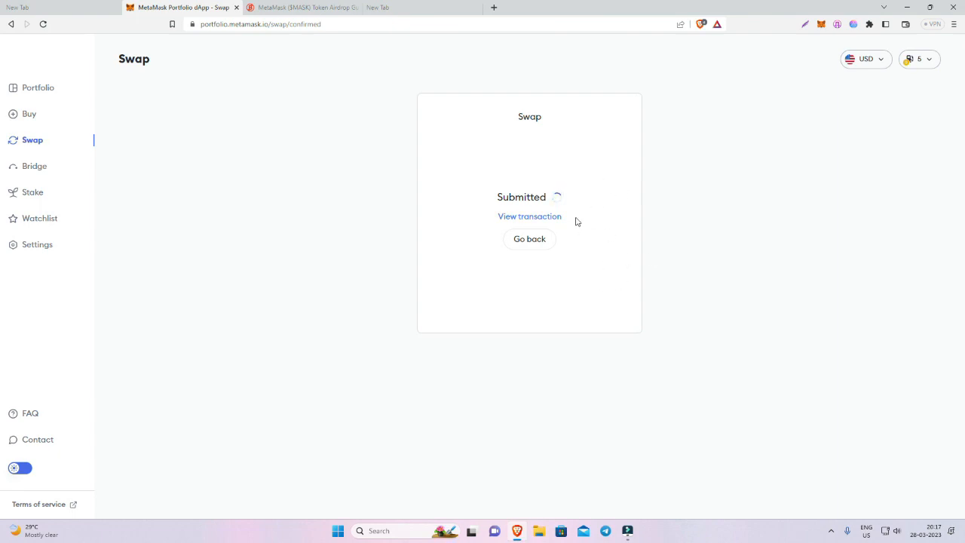
Step: Open the Bridge page and choose ETH as the token to send from Ethereum to Polygon
left_click(43, 168)
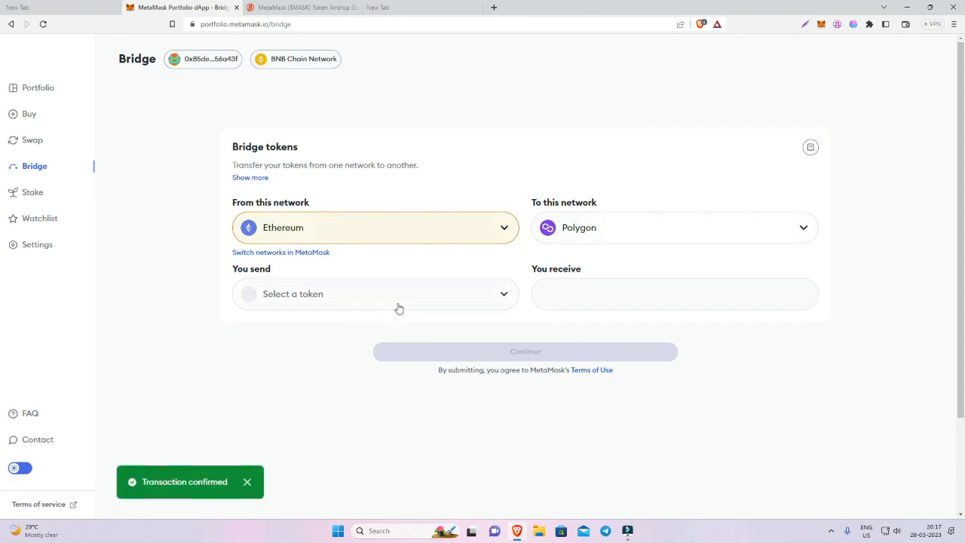
left_click(451, 291)
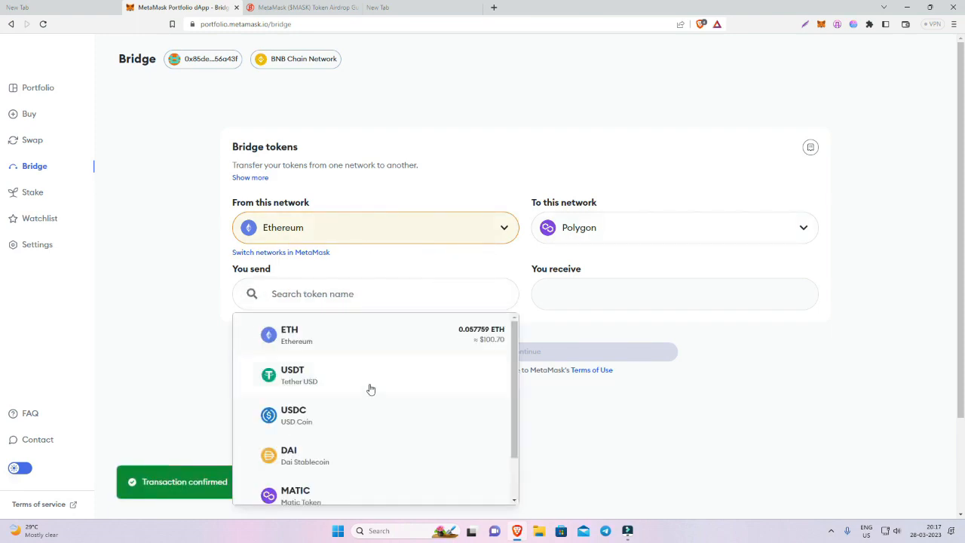
left_click(320, 344)
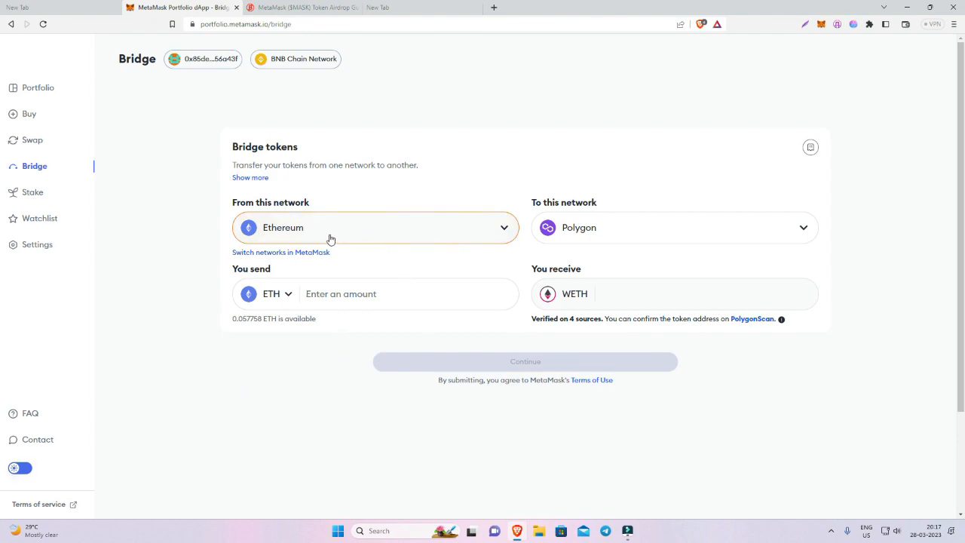
Step: Set the bridge form's source network to BNB Chain
left_click(454, 236)
left_click(459, 229)
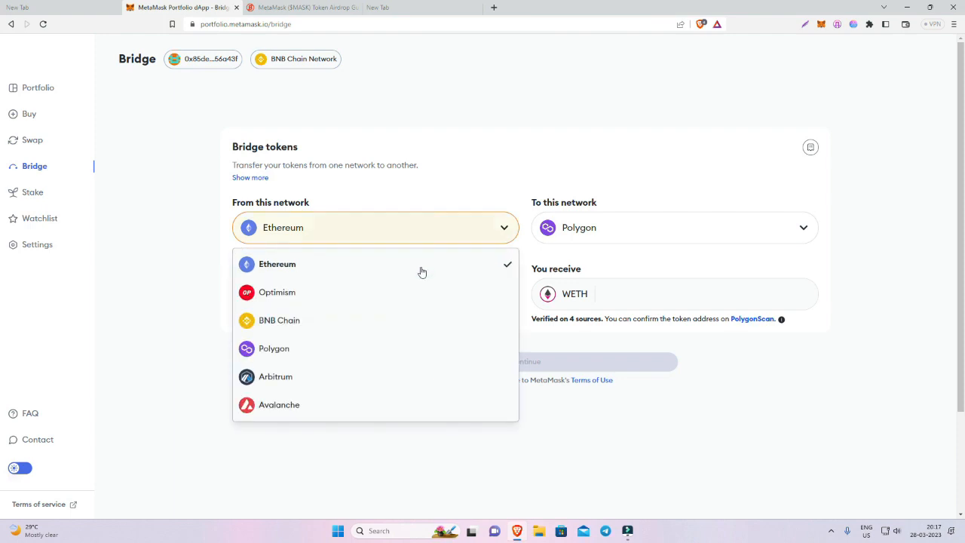
left_click(287, 325)
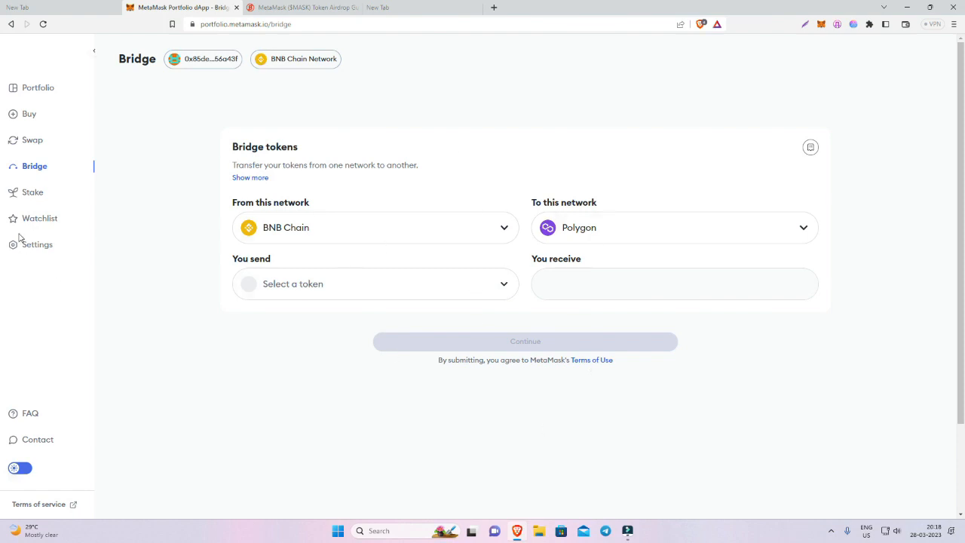
Step: Open the Lido Staked ETH staking form from the Stake page and check its account selection
left_click(33, 192)
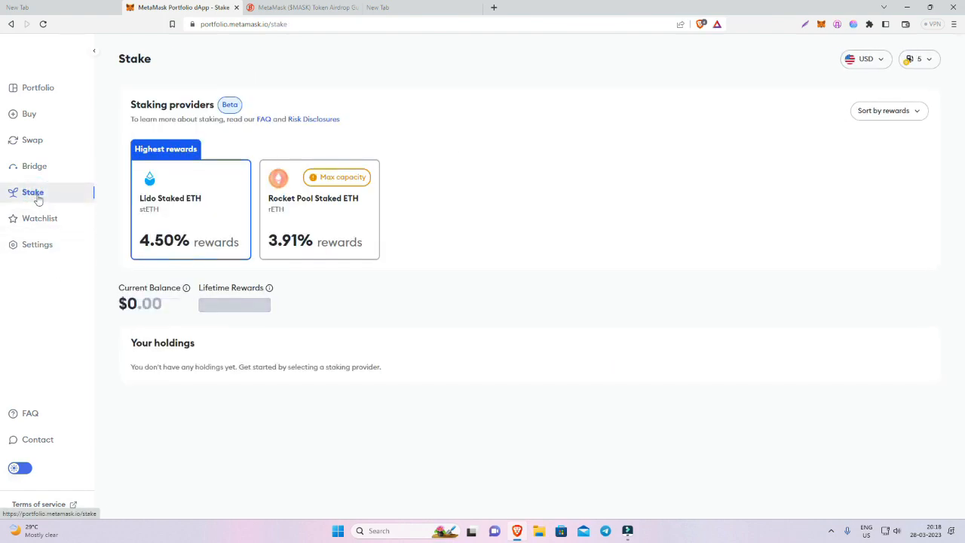
mouse_move(161, 230)
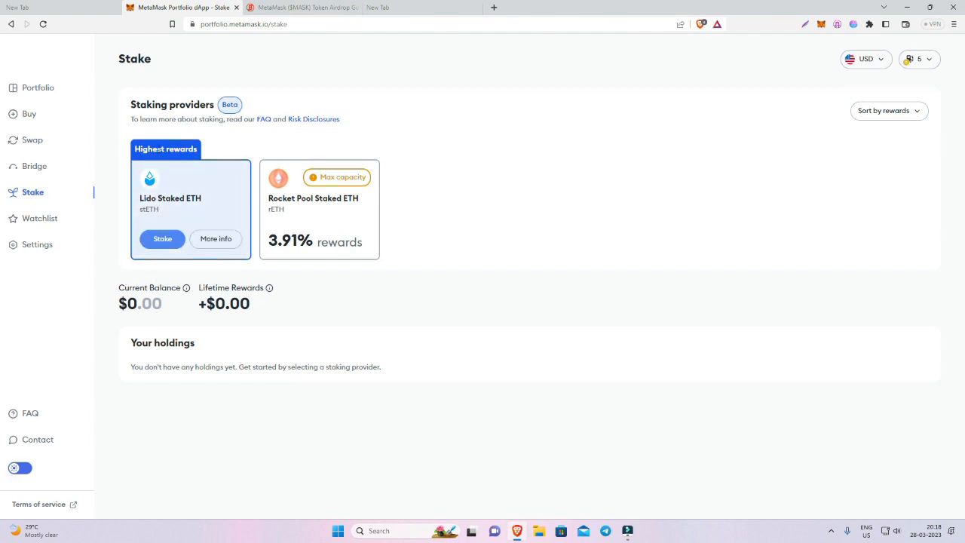
left_click(162, 238)
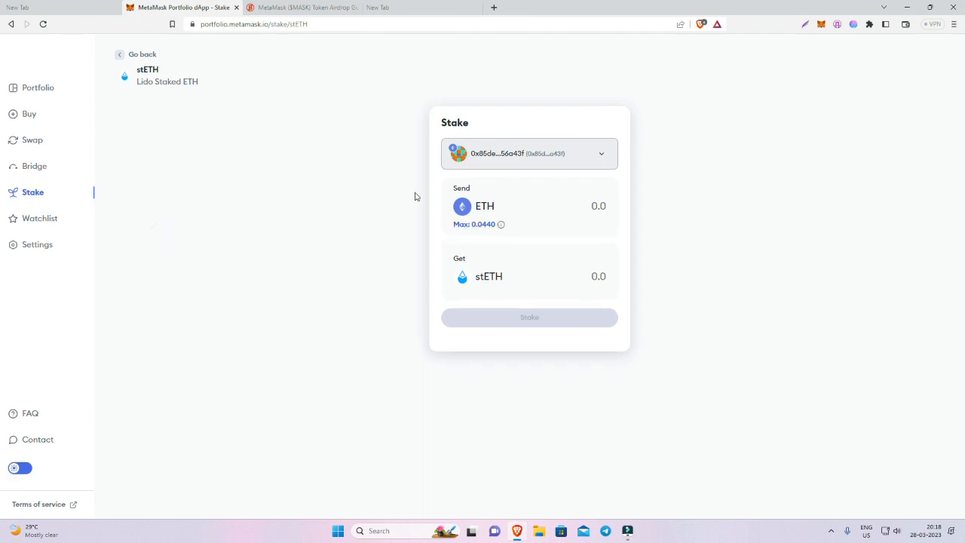
left_click(581, 161)
left_click(731, 204)
Step: Review the Bridge, Swap and Stake pages once more, finishing on the swap form
left_click(34, 171)
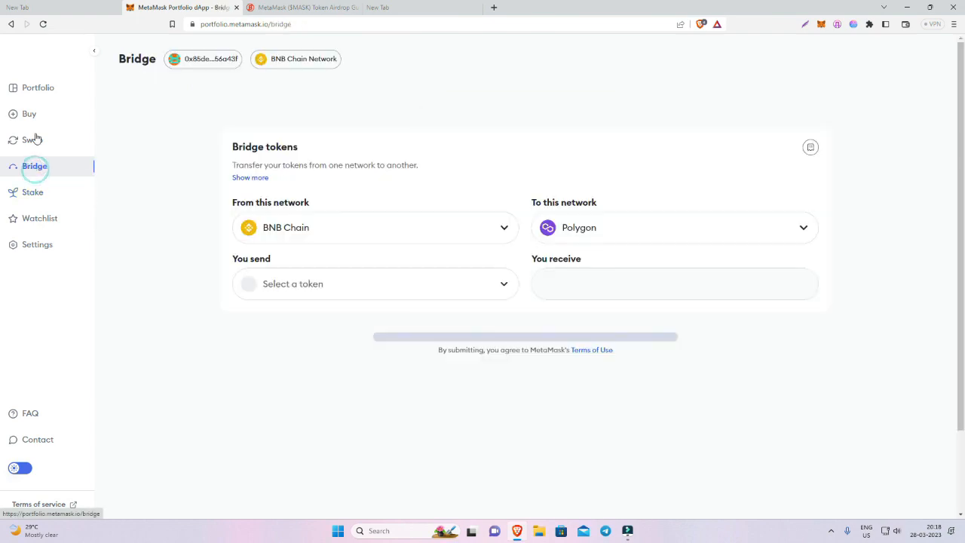
left_click(34, 145)
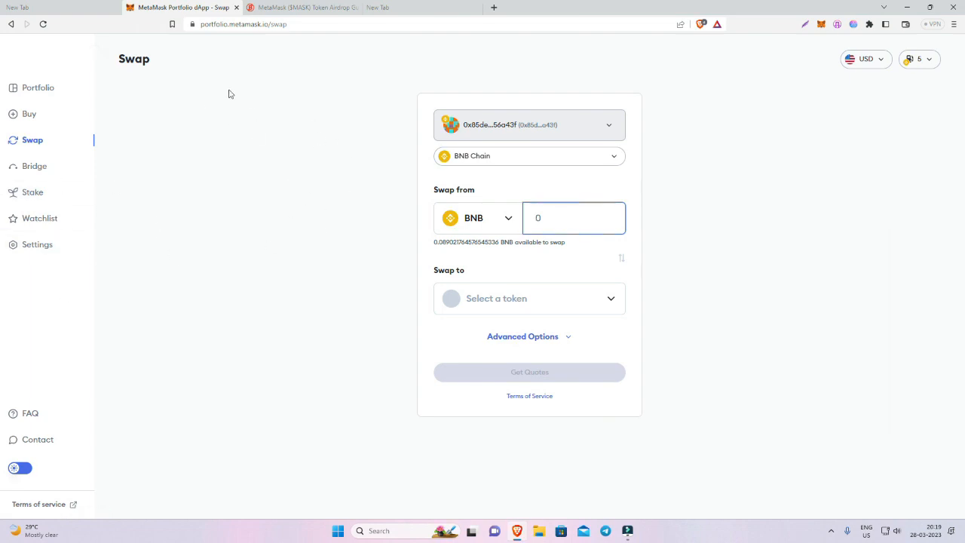
left_click(35, 174)
left_click(38, 194)
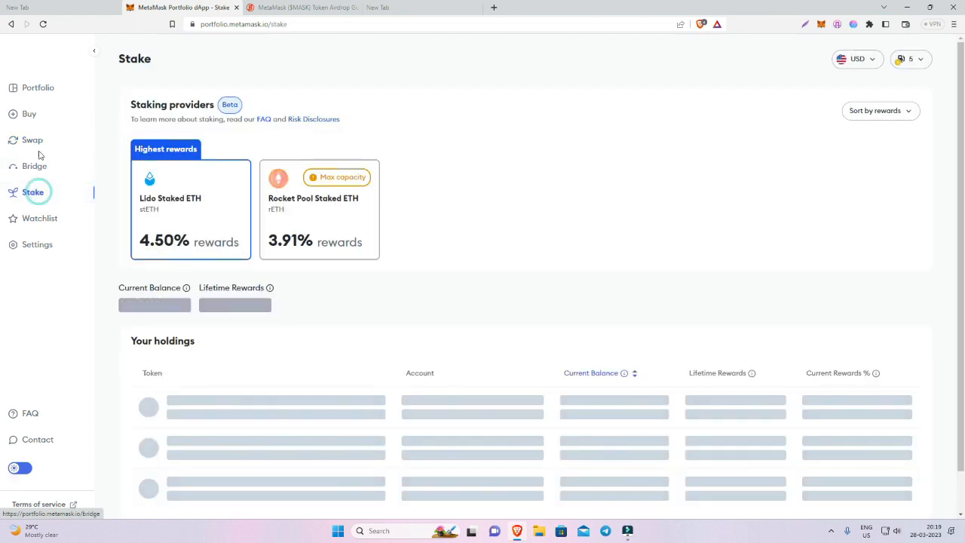
left_click(37, 171)
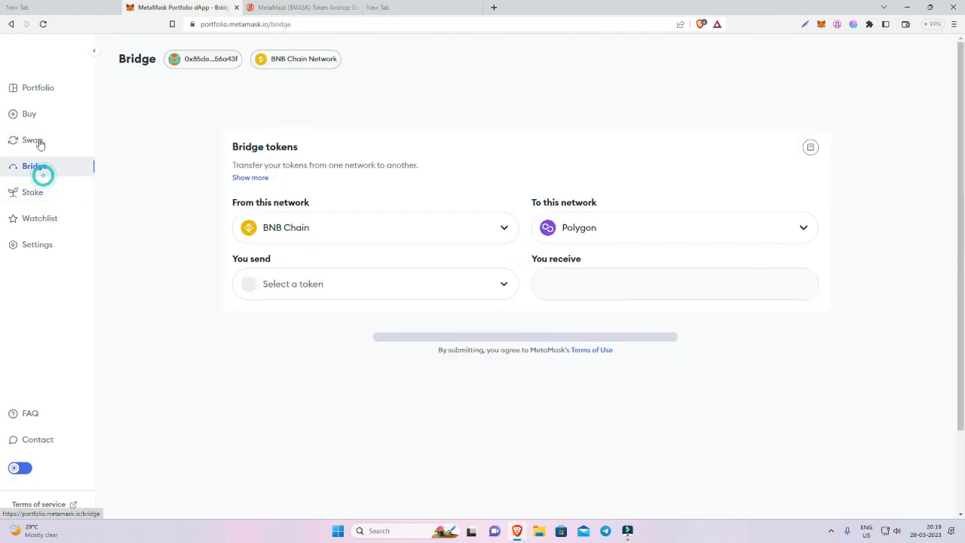
left_click(36, 140)
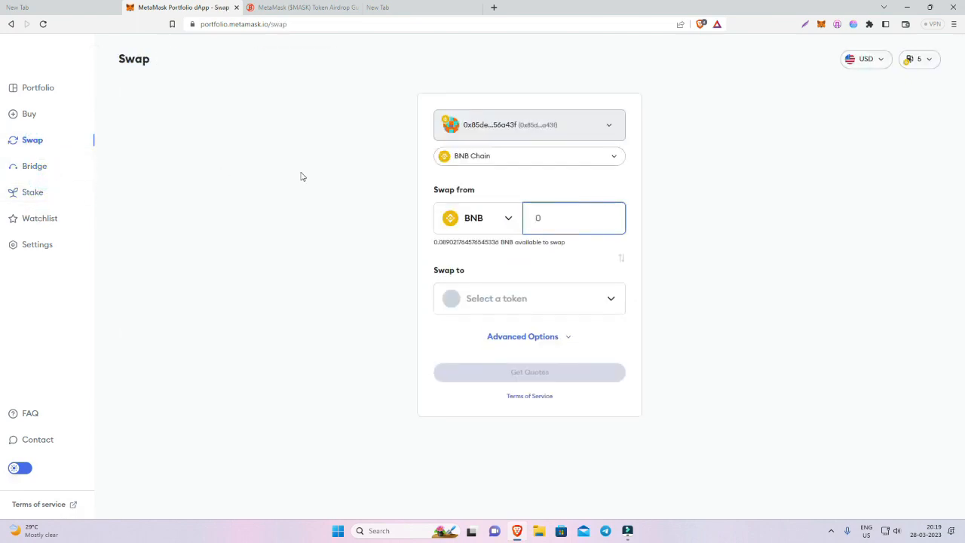